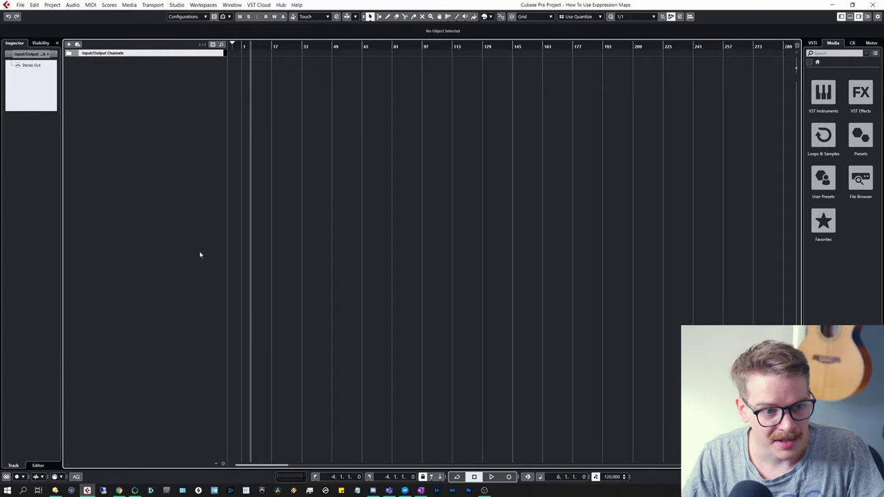
# Add a new instrument track that uses Kontakt
pyautogui.rightClick(161, 142)
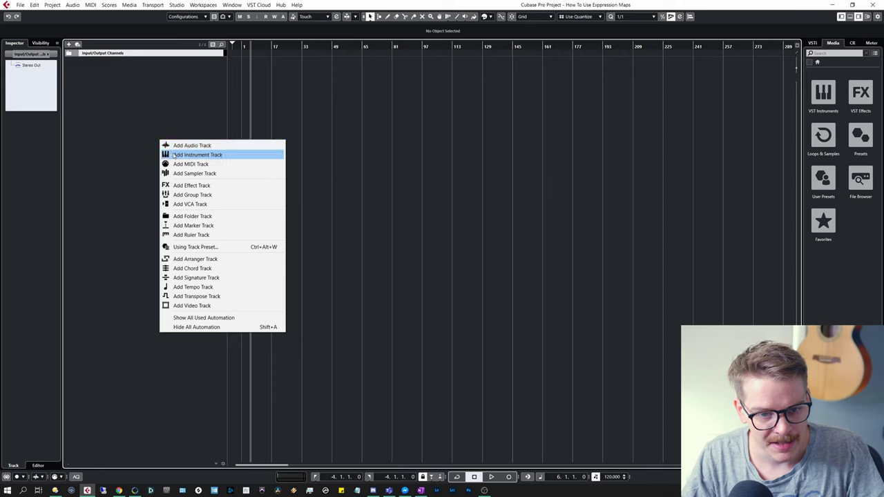
pyautogui.click(166, 155)
pyautogui.click(464, 209)
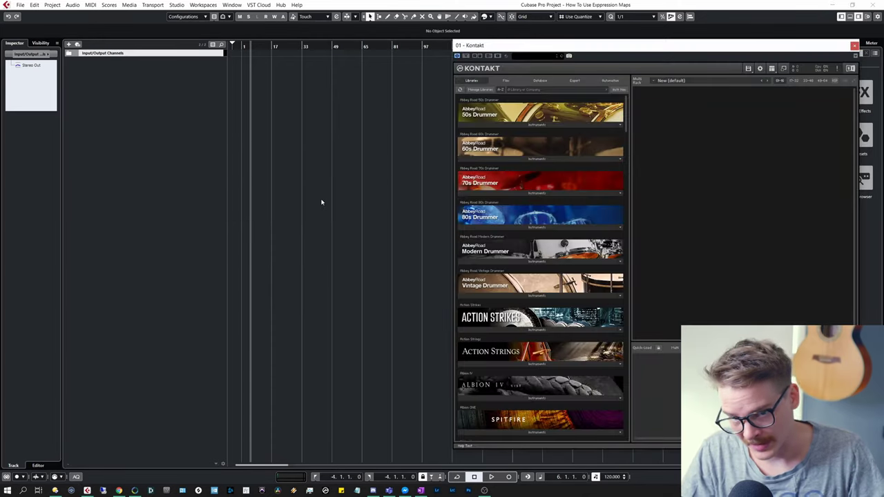
# Load the Spitfire Masse a - Tutti patch into Kontakt
pyautogui.scroll(-10, 447, 402)
pyautogui.scroll(-15, 447, 402)
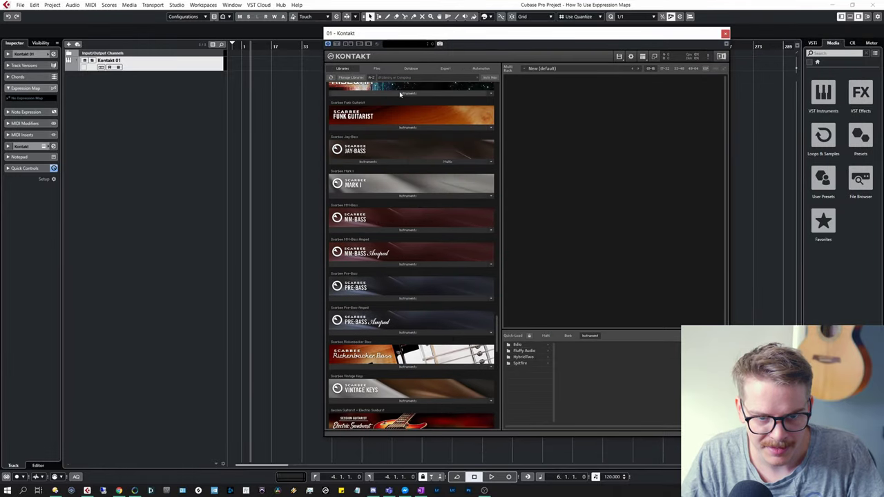
pyautogui.scroll(-15, 421, 84)
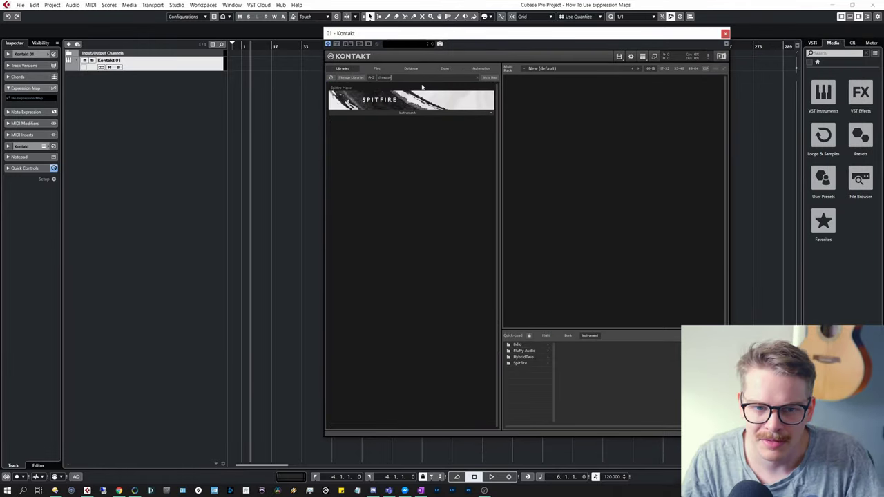
pyautogui.click(408, 112)
pyautogui.moveTo(349, 120); pyautogui.dragTo(594, 243)
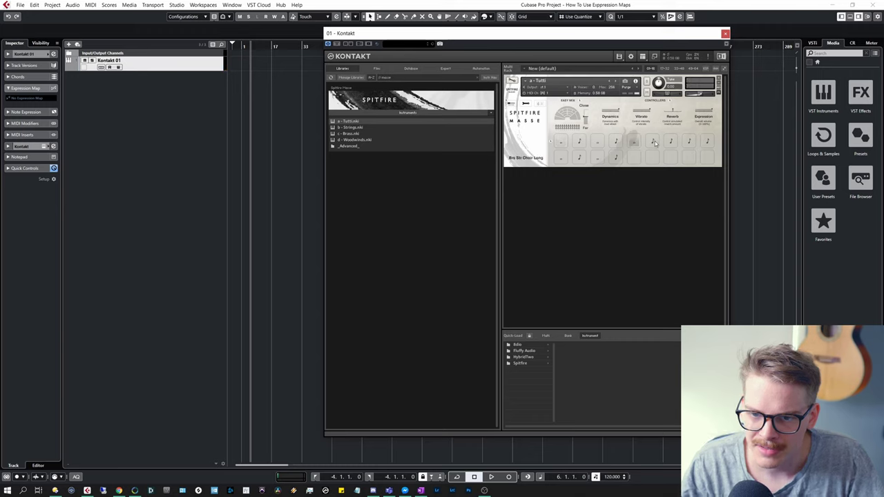
# Compare Brs Str Choir Short and Long, then open Expression Map Setup from the Inspector
pyautogui.click(654, 142)
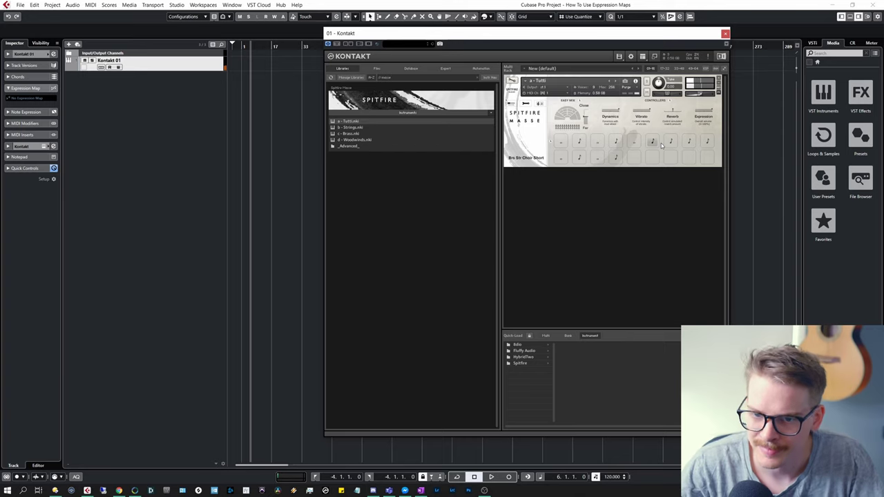
pyautogui.click(635, 142)
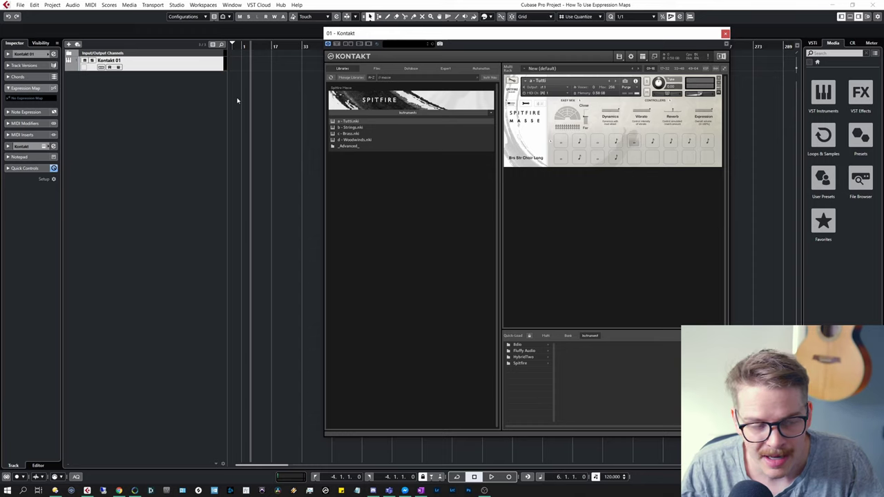
pyautogui.click(29, 99)
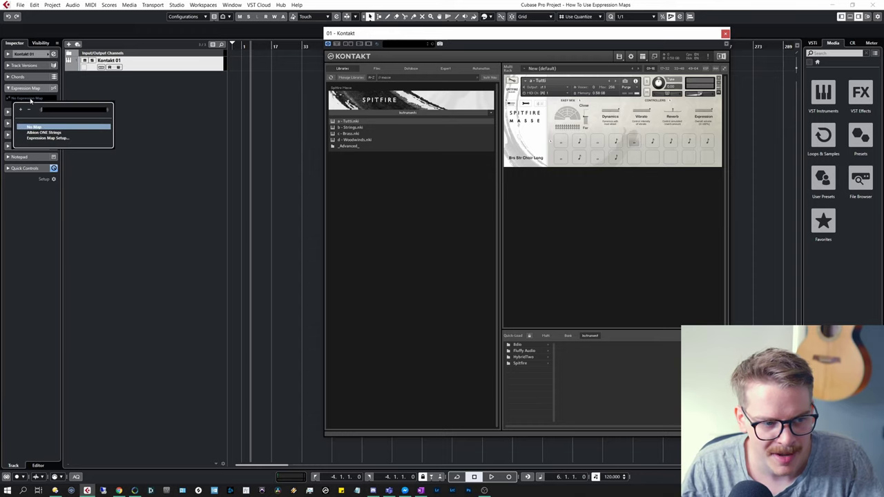
pyautogui.click(57, 139)
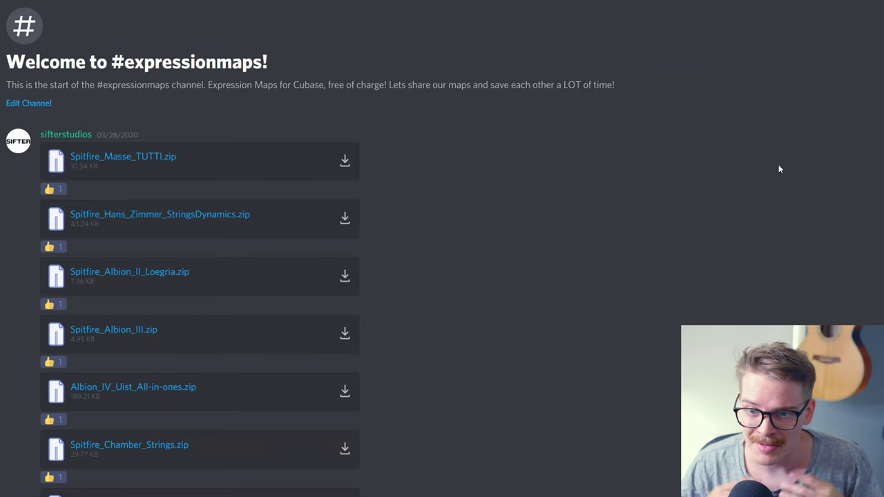
pyautogui.scroll(-4, 310, 248)
pyautogui.scroll(-5, 311, 249)
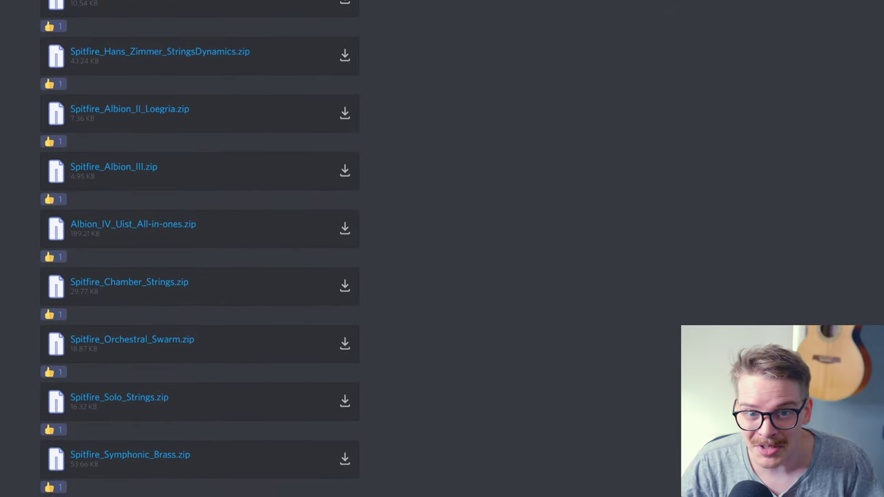
pyautogui.scroll(-5, 199, 249)
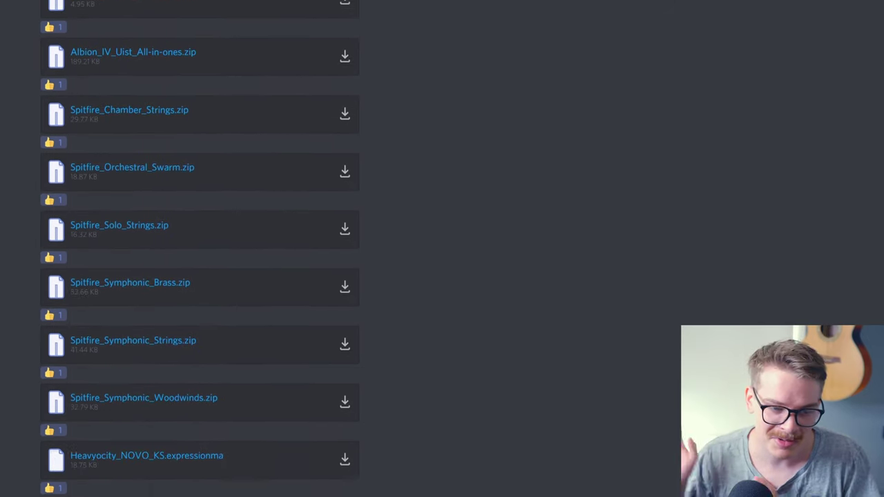
pyautogui.scroll(-3, 200, 248)
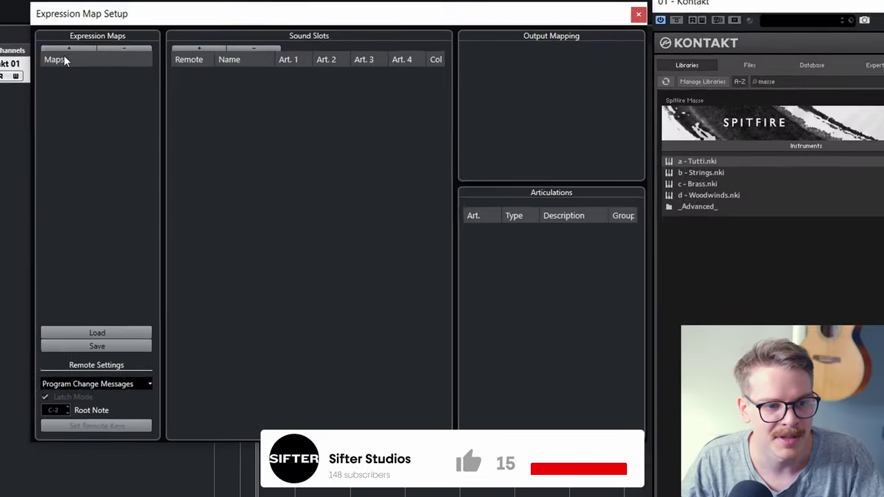
# Create a new expression map and rename it from Untitled to 'Spitfire MASSE'
pyautogui.click(63, 48)
pyautogui.doubleClick(68, 76)
pyautogui.write('Spitfire Ma')
pyautogui.press('BackSpace')
pyautogui.write('ASSE')
pyautogui.press('Return')
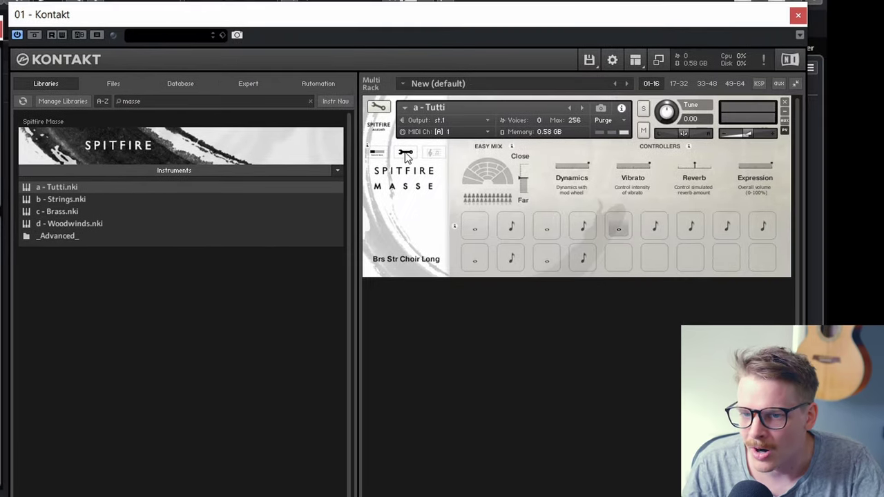
# Show Masse's mic mix and options page, open the lock menu, and select Staccato
pyautogui.click(406, 153)
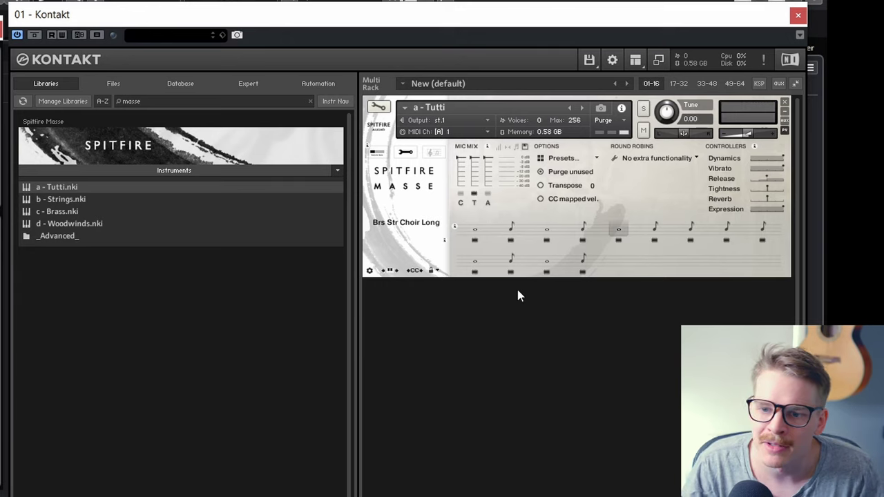
pyautogui.click(437, 271)
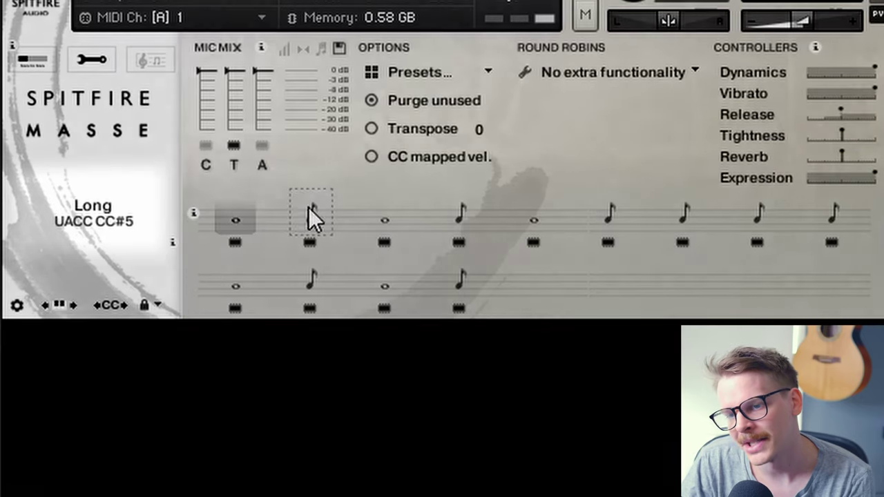
pyautogui.click(310, 211)
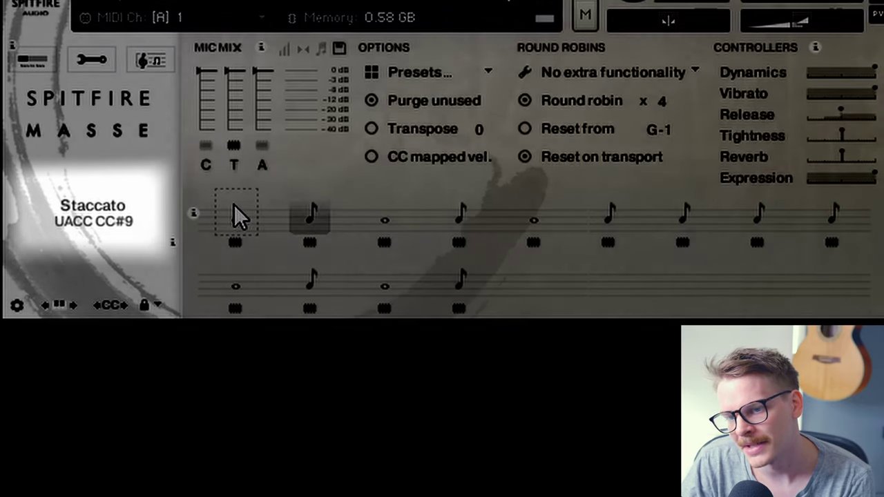
# Read the UACC number of each articulation from Long through Nutcracker, ending on Long
pyautogui.click(233, 207)
pyautogui.click(310, 208)
pyautogui.click(391, 216)
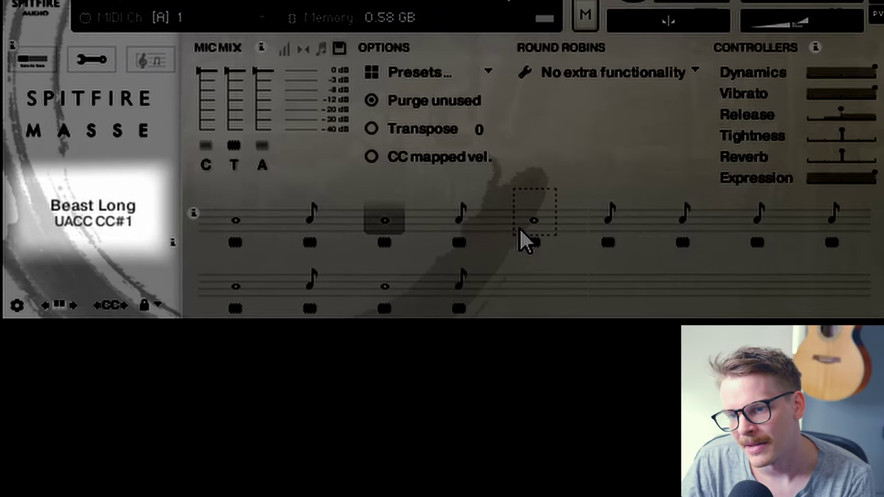
pyautogui.click(459, 220)
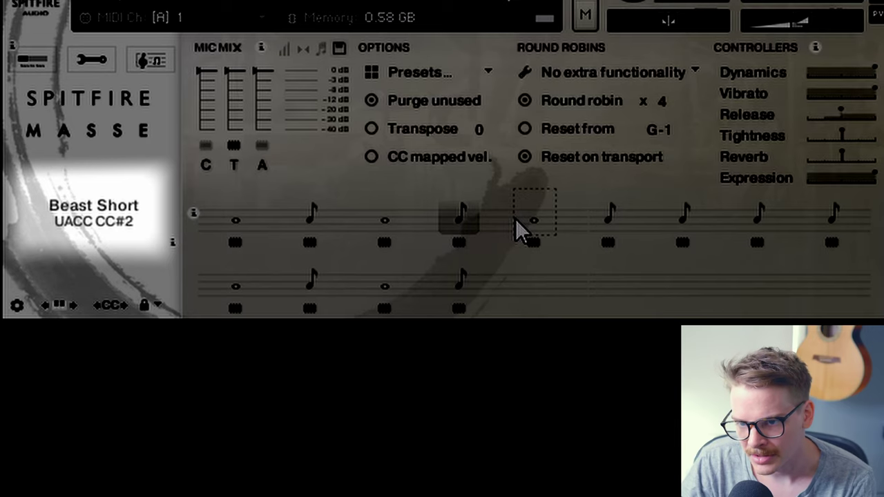
pyautogui.click(539, 219)
pyautogui.click(610, 217)
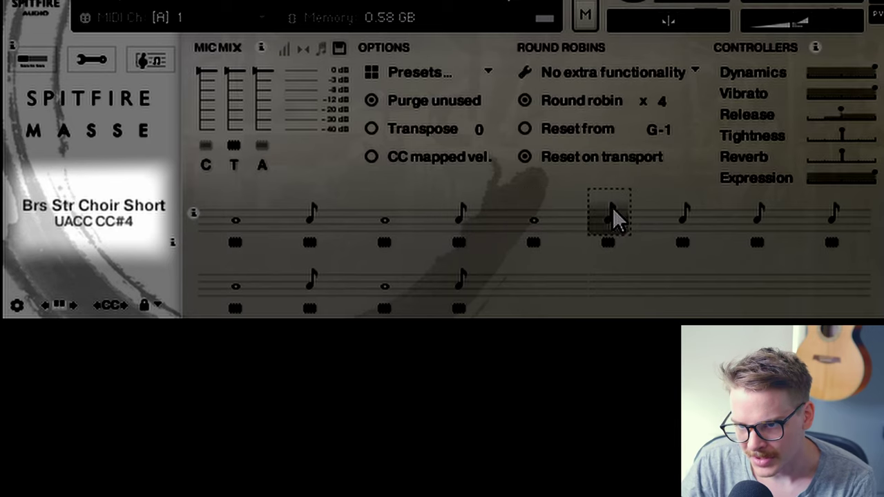
pyautogui.click(684, 215)
pyautogui.click(760, 216)
pyautogui.click(242, 221)
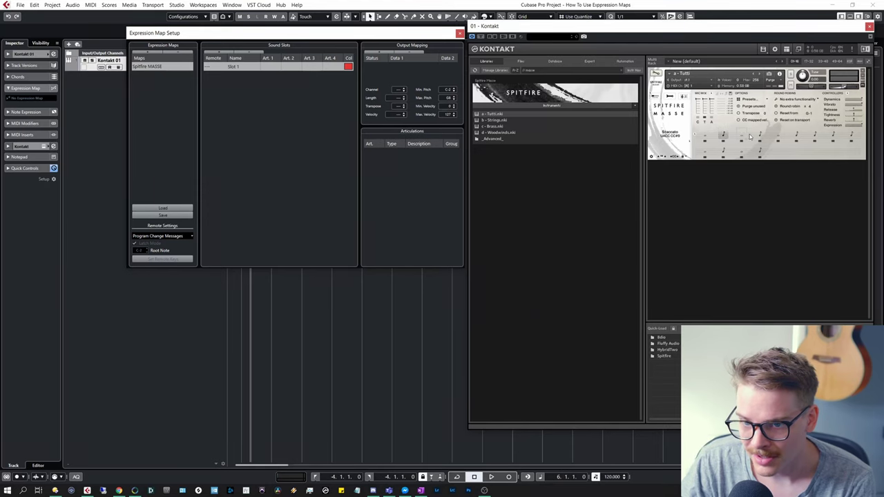
# Name the three sound slots Long, Stacc and Beast Long
pyautogui.doubleClick(233, 66)
pyautogui.write('Long')
pyautogui.press('Return')
pyautogui.doubleClick(233, 75)
pyautogui.write('Stacc')
pyautogui.press('Return')
pyautogui.doubleClick(233, 83)
pyautogui.write('Beast Long')
pyautogui.press('Return')
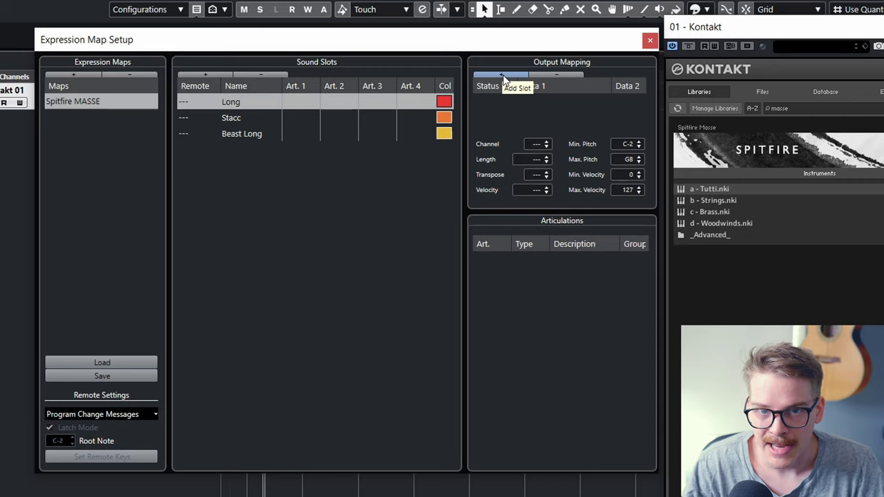
# Give the Long slot a controller output sending CC 32 with value 5
pyautogui.click(502, 75)
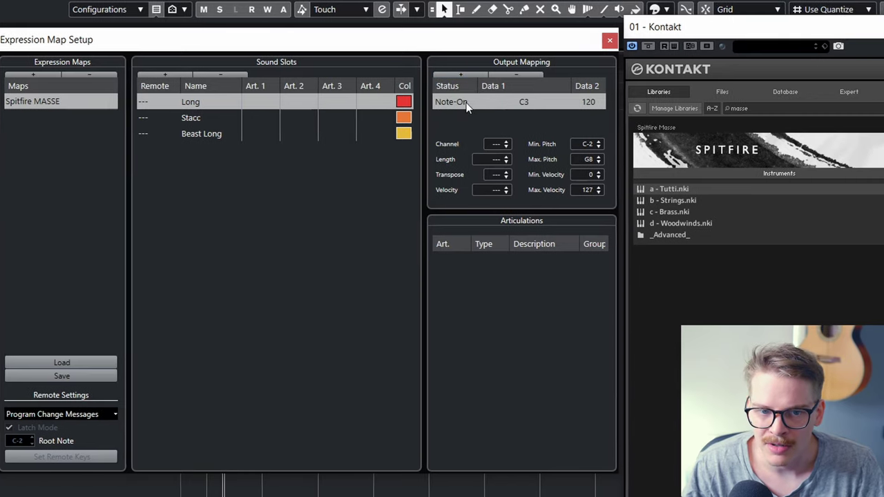
pyautogui.click(496, 103)
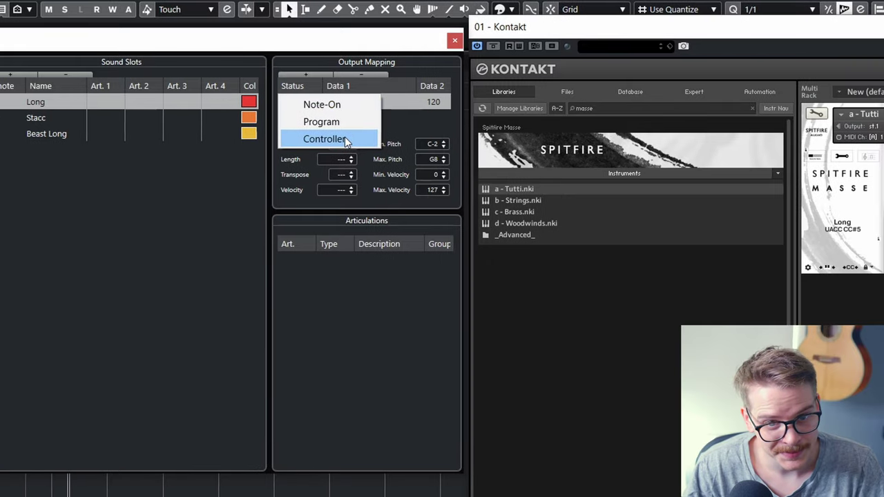
pyautogui.click(415, 139)
pyautogui.doubleClick(299, 101)
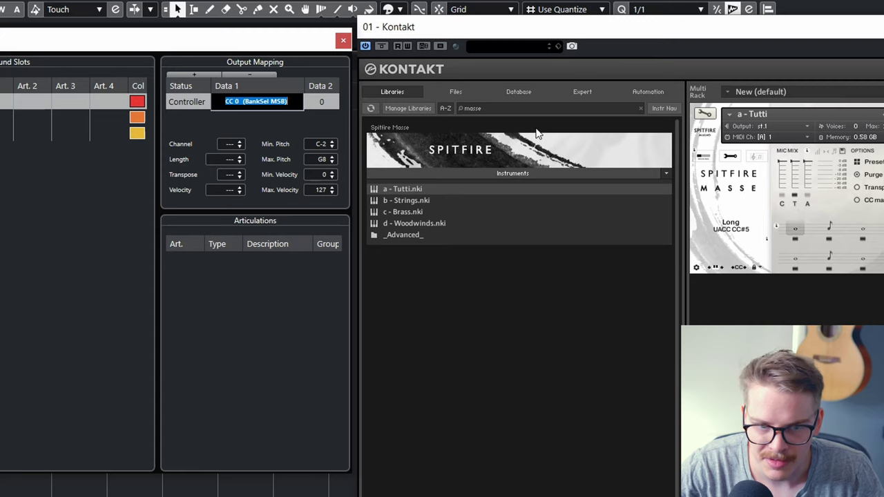
pyautogui.write('32')
pyautogui.press('Return')
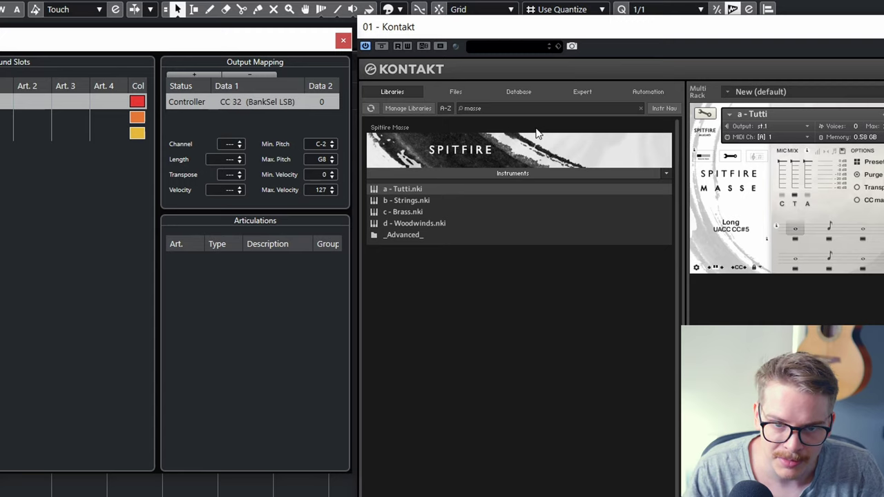
pyautogui.doubleClick(327, 102)
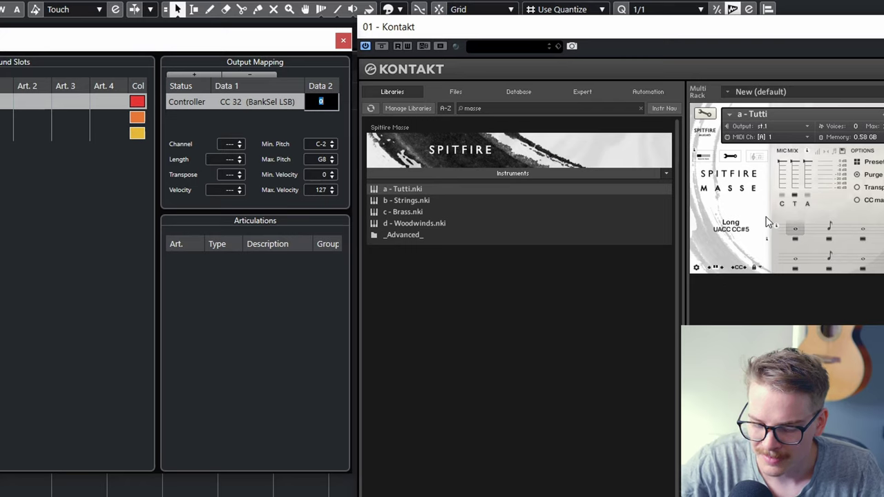
pyautogui.press('Return')
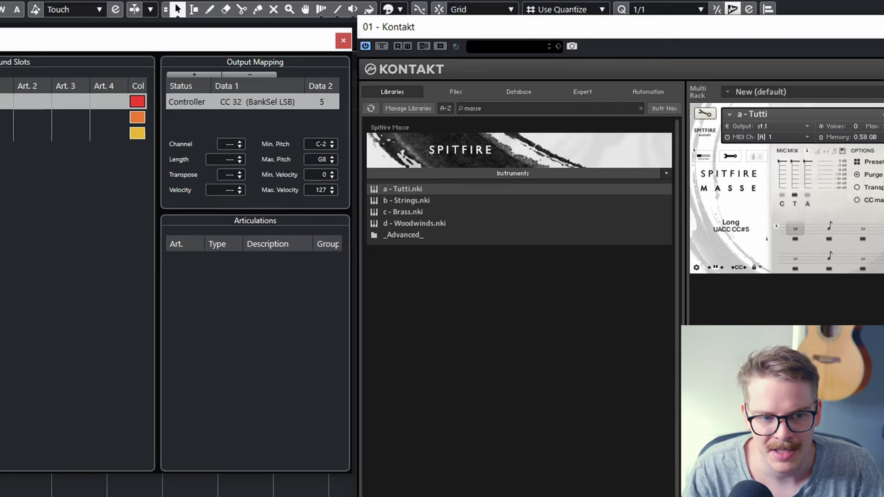
pyautogui.press('Down')
# Add a CC 32 controller output to the Stacc slot
pyautogui.click(830, 231)
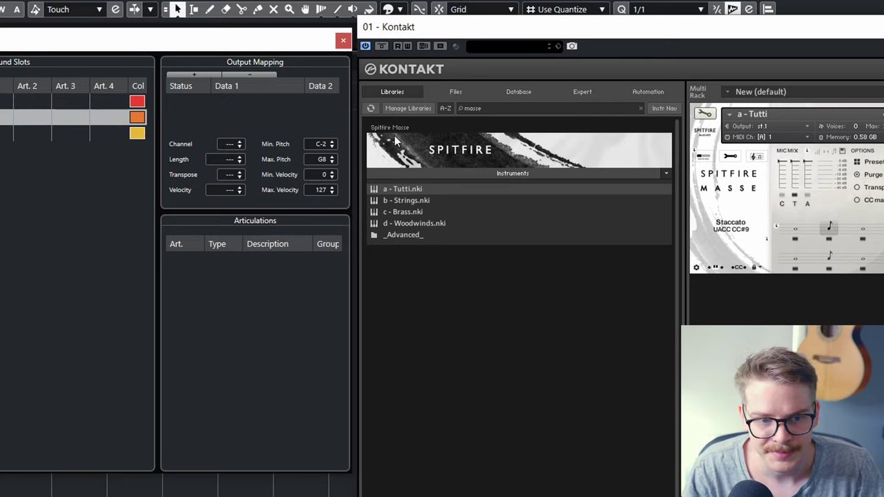
pyautogui.click(210, 76)
pyautogui.click(190, 102)
pyautogui.click(187, 137)
pyautogui.doubleClick(254, 101)
pyautogui.write('32')
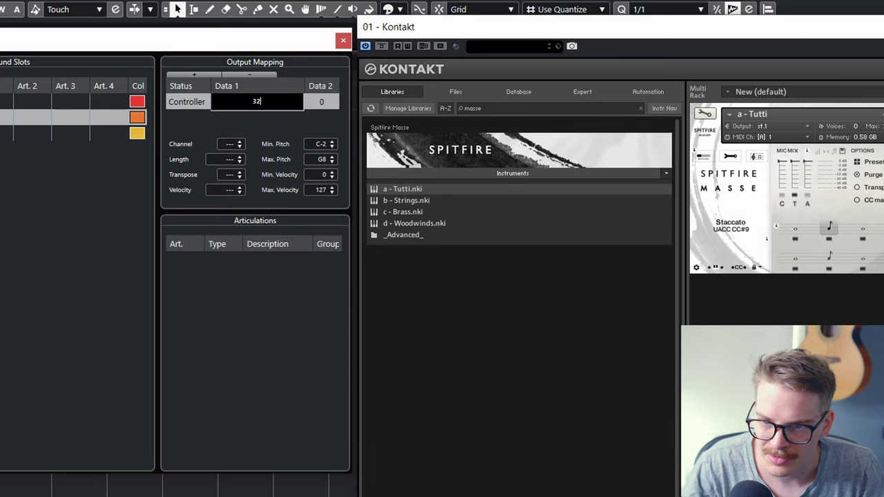
pyautogui.press('Tab')
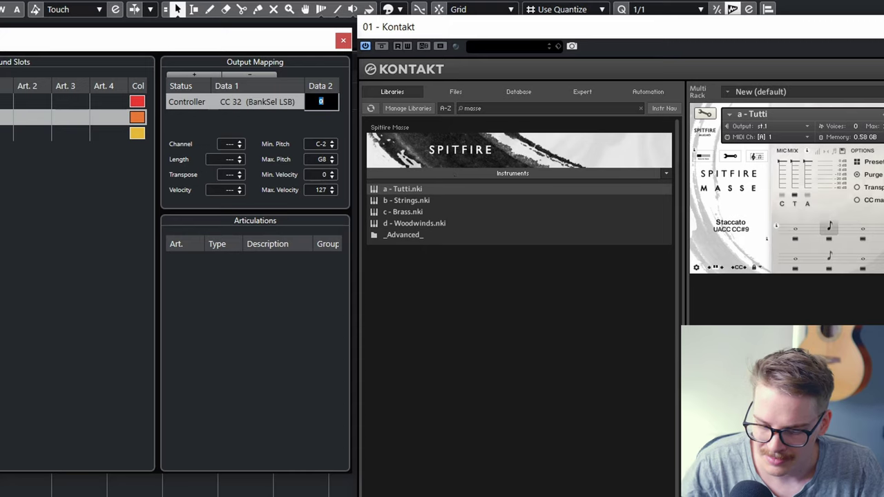
pyautogui.click(125, 134)
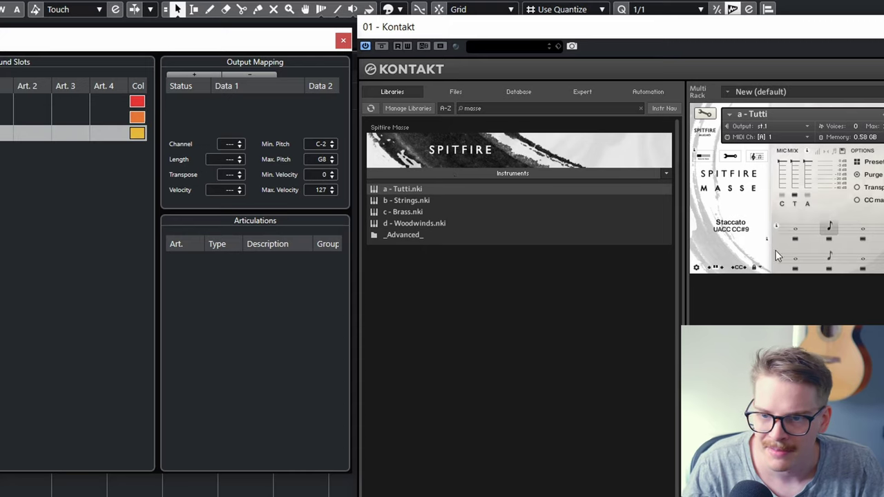
# Add a CC 32 controller output to Beast Long and begin editing its value
pyautogui.click(862, 231)
pyautogui.click(200, 73)
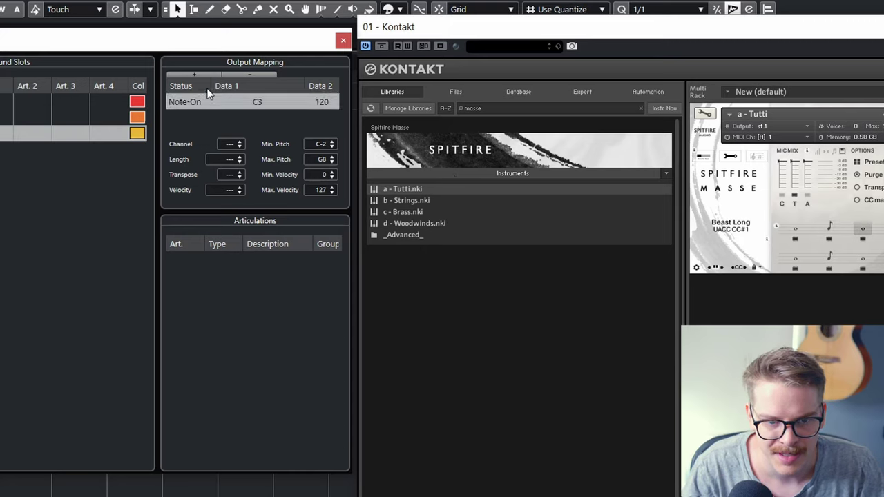
pyautogui.click(187, 101)
pyautogui.click(209, 138)
pyautogui.doubleClick(250, 101)
pyautogui.write('32')
pyautogui.doubleClick(324, 105)
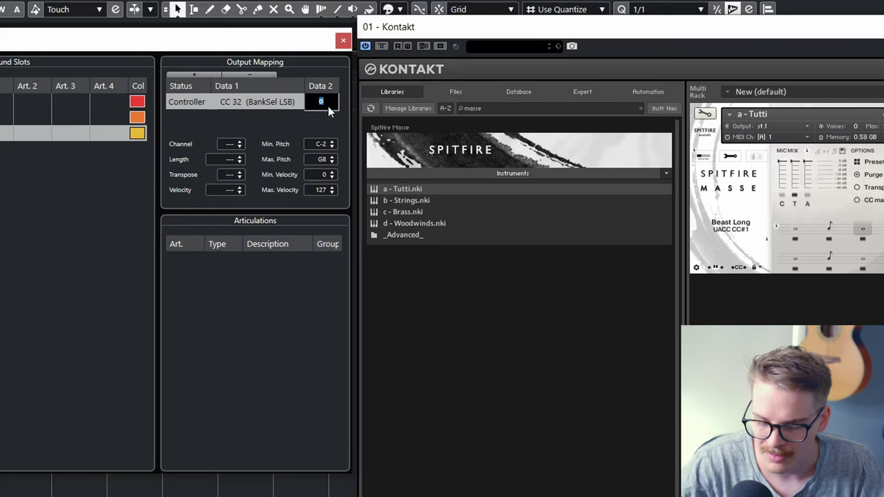
# Enter Beast Long's CC 32 value of 1 and set Stacc's remote key to 2
pyautogui.write('1')
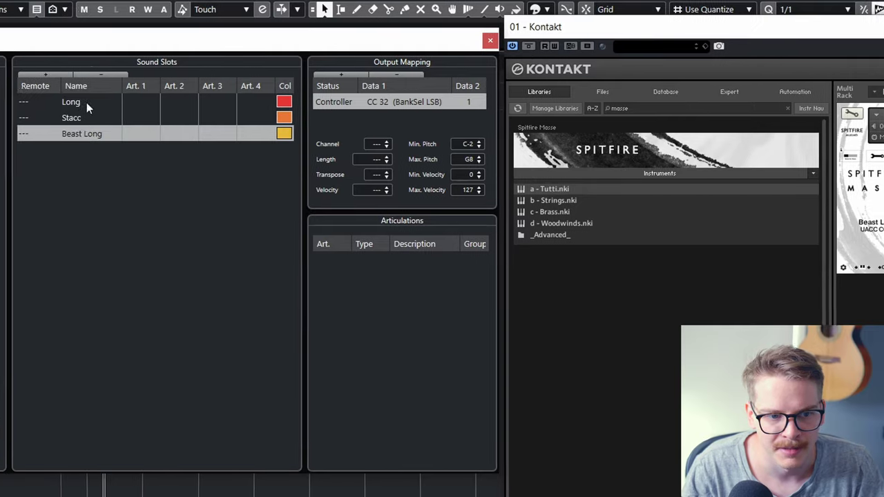
pyautogui.click(93, 103)
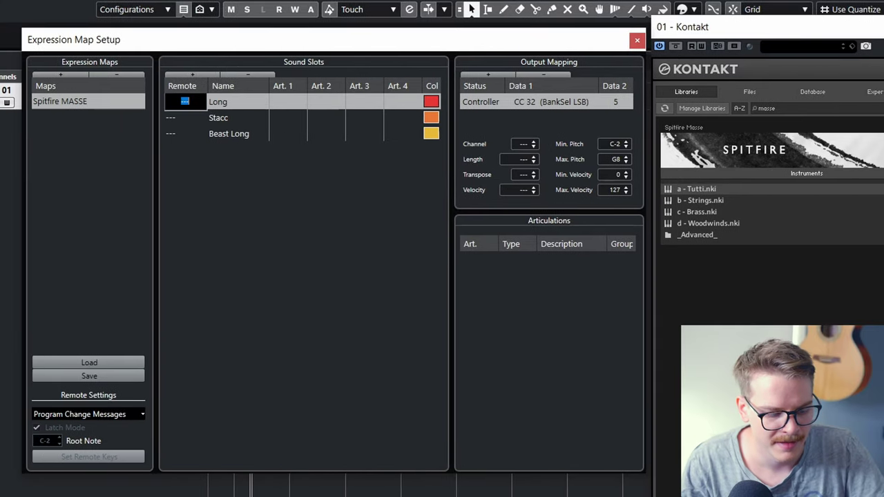
pyautogui.click(187, 119)
pyautogui.doubleClick(185, 117)
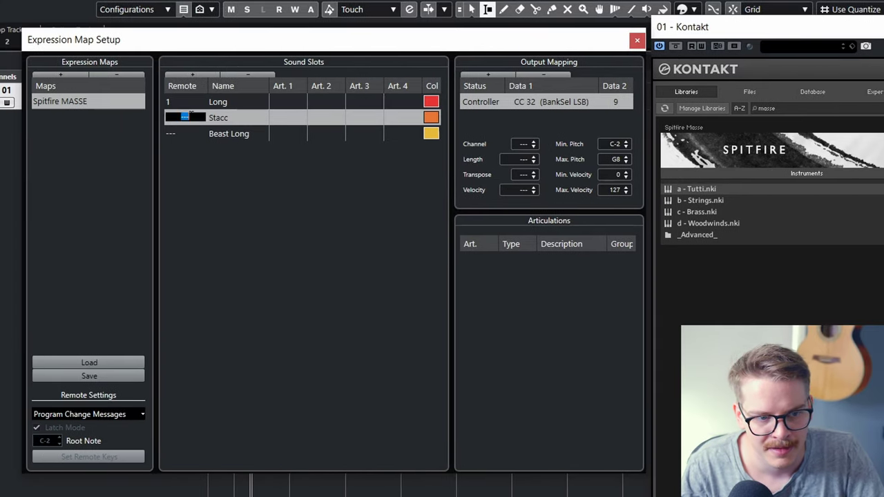
pyautogui.write('2')
# Give Beast Long remote key 3 and move the Expression Map Setup window lower
pyautogui.click(181, 130)
pyautogui.doubleClick(181, 130)
pyautogui.write('3')
pyautogui.press('Return')
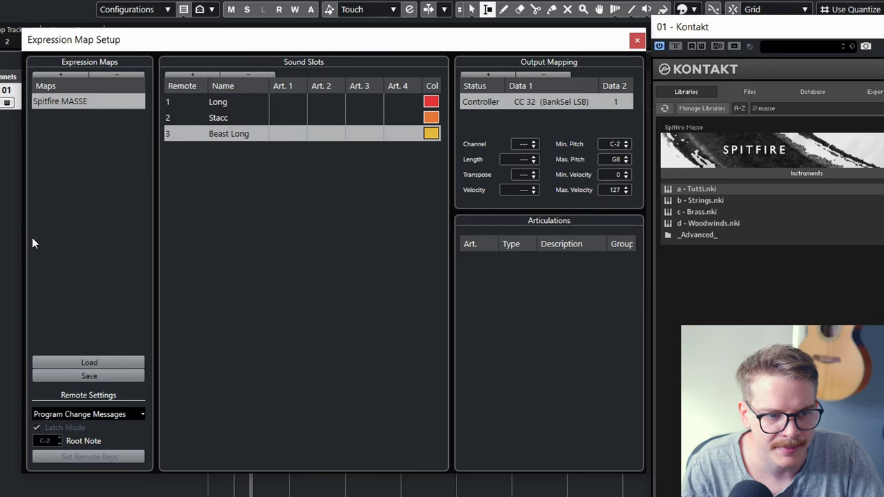
pyautogui.moveTo(301, 39); pyautogui.dragTo(240, 223)
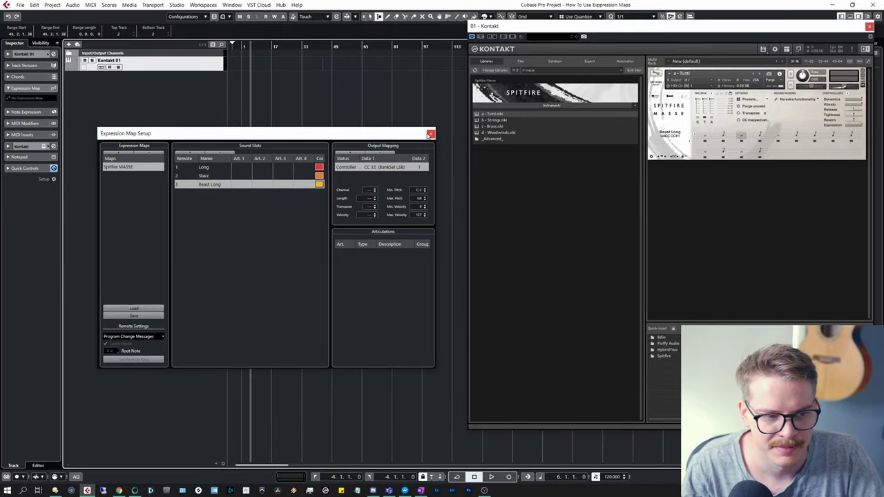
# Close the setup and assign the Spitfire MASSE expression map to the Kontakt 01 track
pyautogui.click(431, 134)
pyautogui.click(40, 98)
pyautogui.click(51, 132)
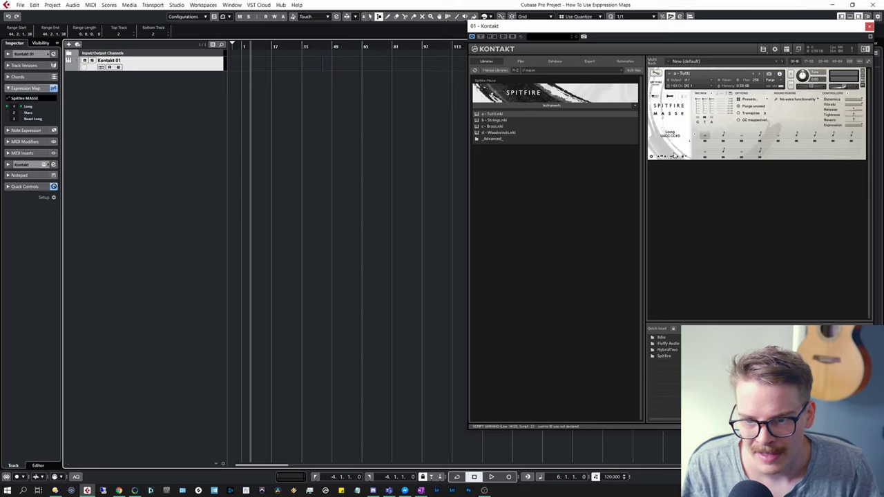
# Set Masse's articulation lock menu to Locked to UACC
pyautogui.click(687, 157)
pyautogui.click(697, 163)
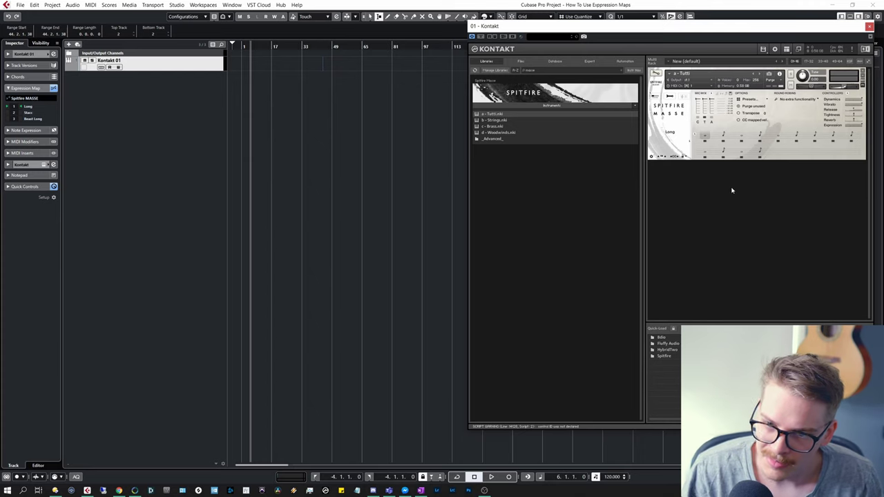
pyautogui.click(695, 156)
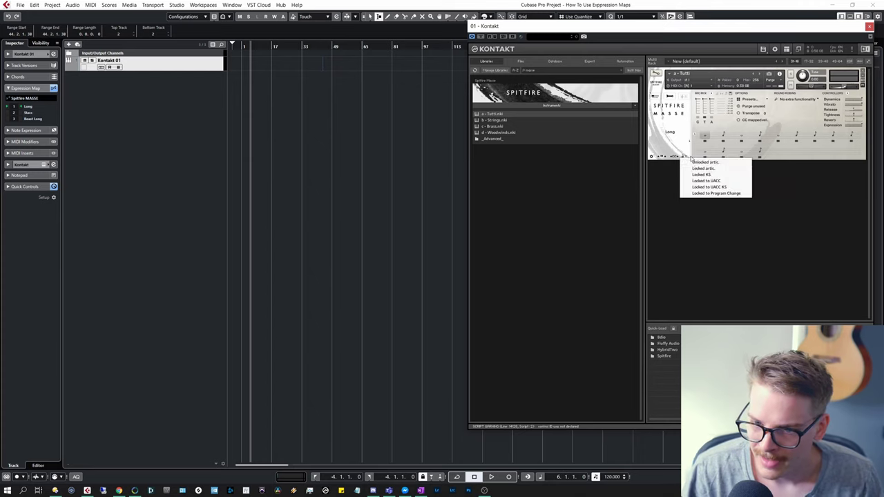
pyautogui.click(705, 181)
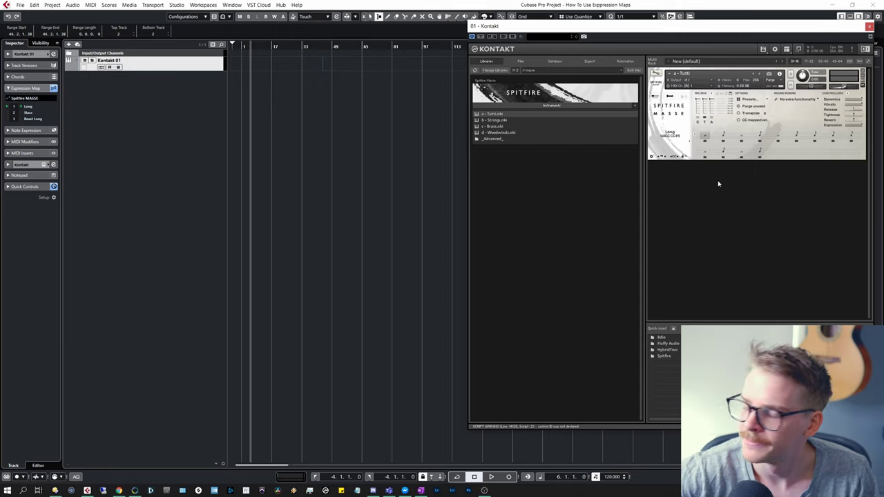
# Load the Spitfire Masse TUTTI expression map from ww Expression Maps > Spitfire > Masse
pyautogui.click(20, 98)
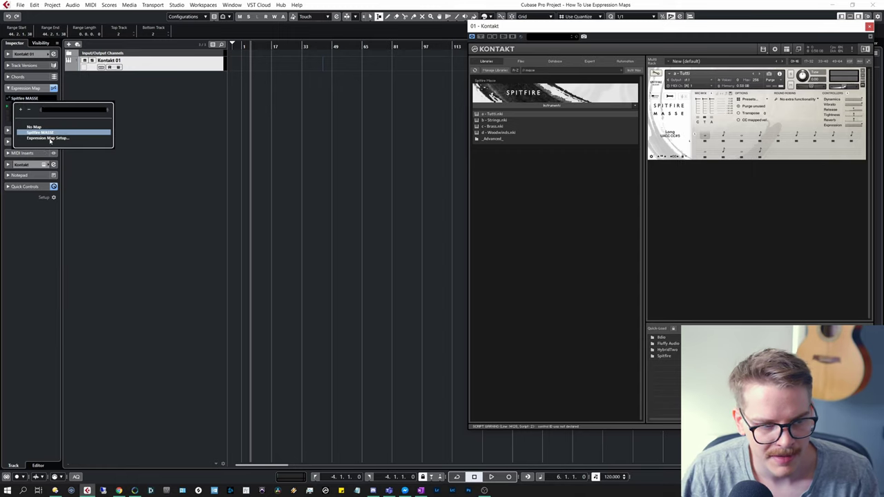
pyautogui.click(48, 138)
pyautogui.click(134, 309)
pyautogui.click(184, 21)
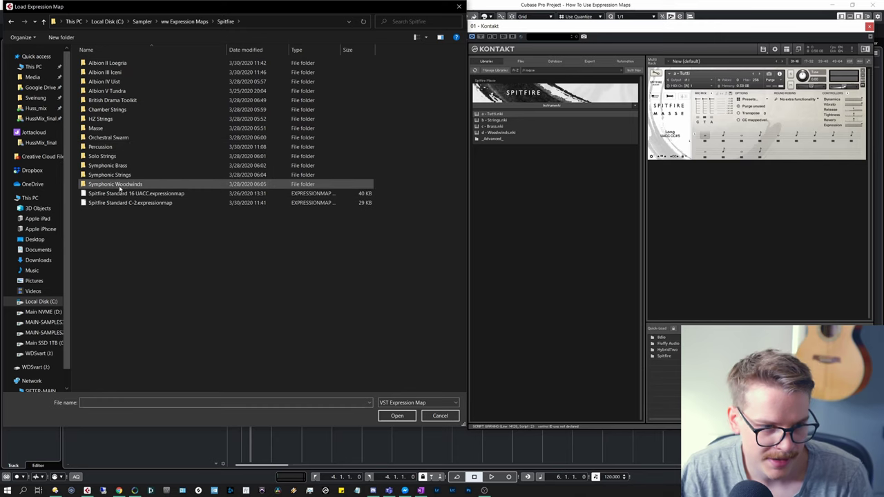
pyautogui.doubleClick(118, 129)
pyautogui.doubleClick(158, 81)
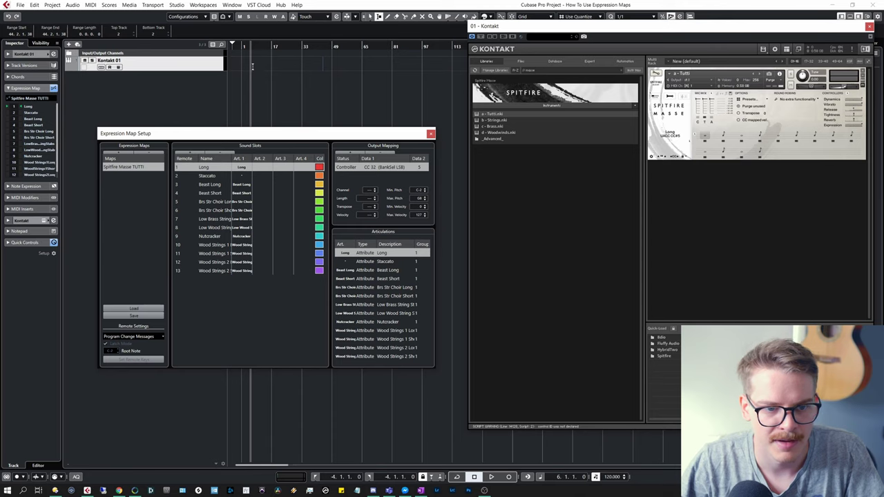
# Create an empty MIDI part on Kontakt 01 and open it in the Key Editor
pyautogui.moveTo(252, 66); pyautogui.dragTo(339, 68)
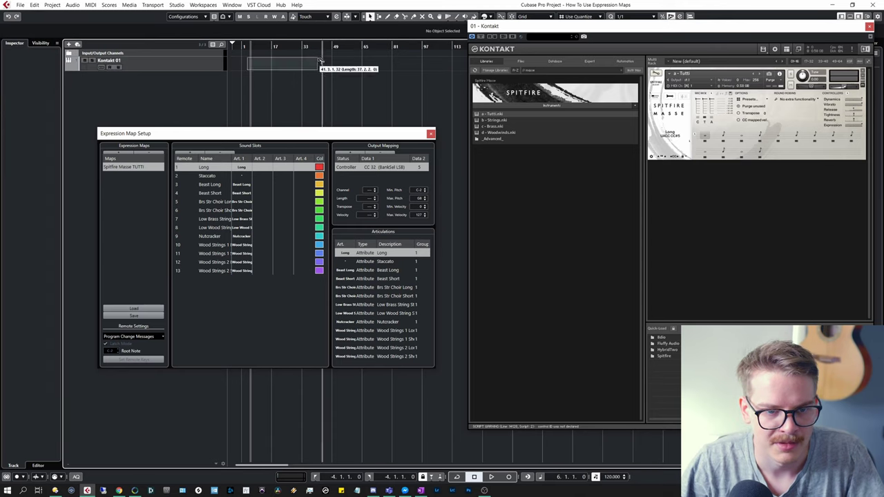
pyautogui.doubleClick(313, 68)
pyautogui.doubleClick(297, 67)
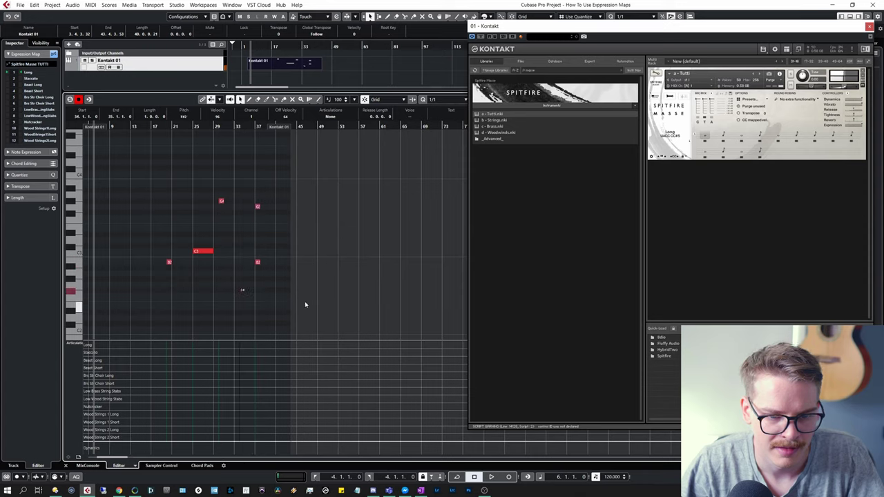
pyautogui.click(199, 230)
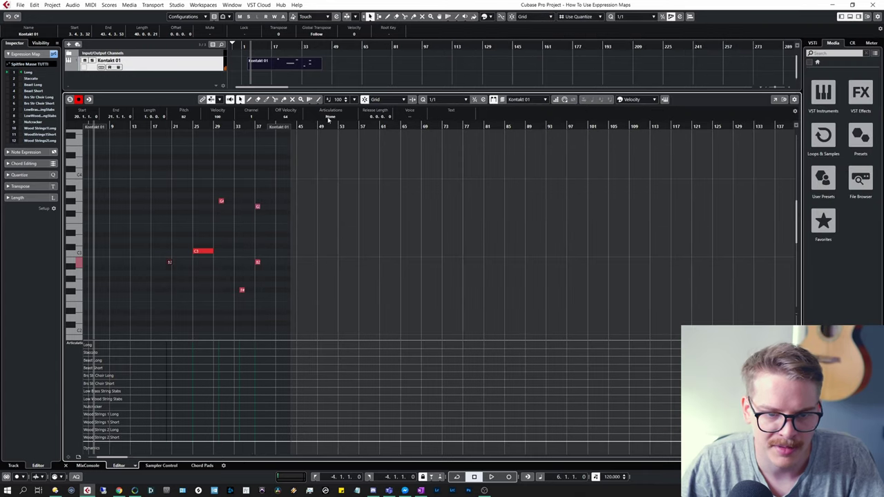
# Tag the B2 note Staccato and C3 Beast Long, then add a note at A#3 in bar 19
pyautogui.click(330, 116)
pyautogui.click(336, 135)
pyautogui.press('Right')
pyautogui.click(335, 117)
pyautogui.click(331, 144)
pyautogui.press('Right')
pyautogui.click(335, 116)
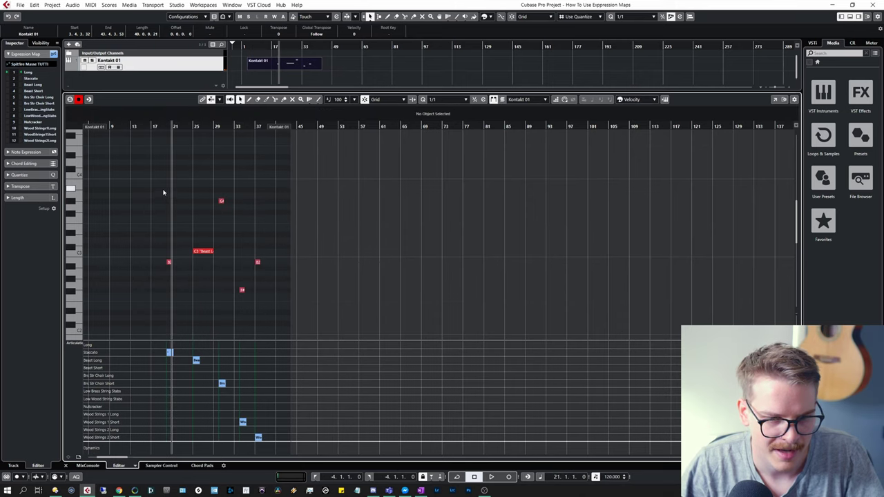
pyautogui.click(165, 189)
pyautogui.click(166, 189)
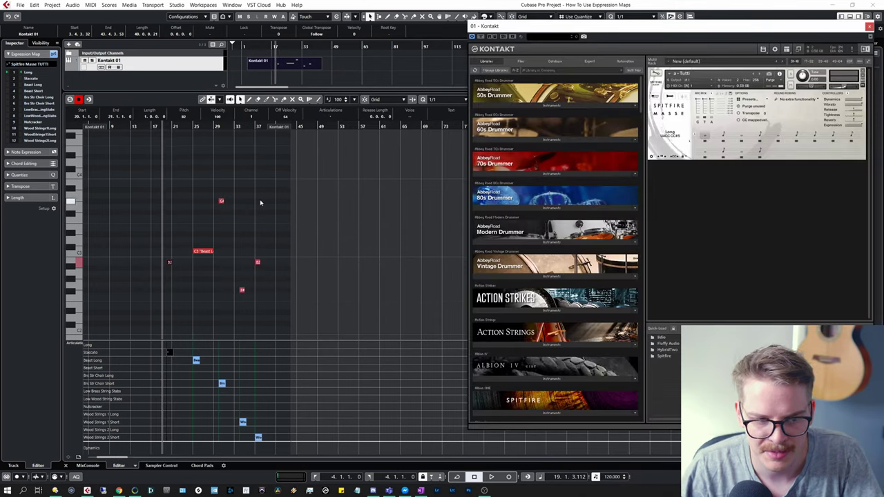
pyautogui.press('space')
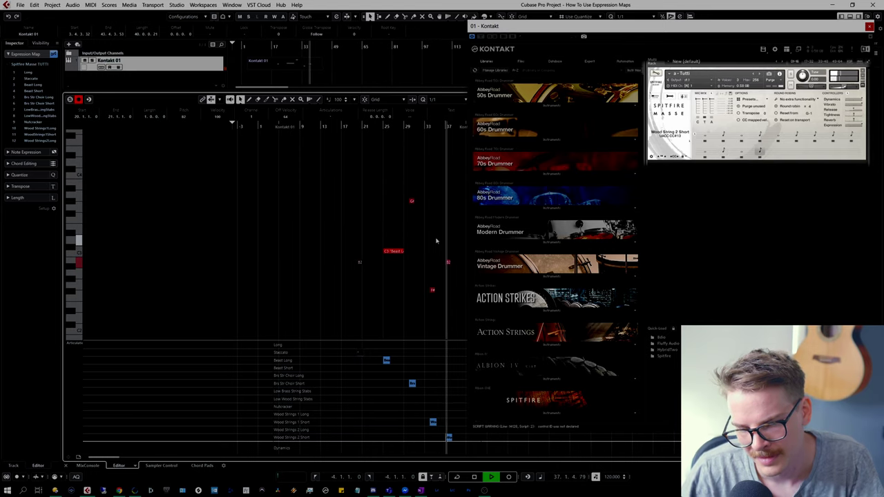
pyautogui.press('space')
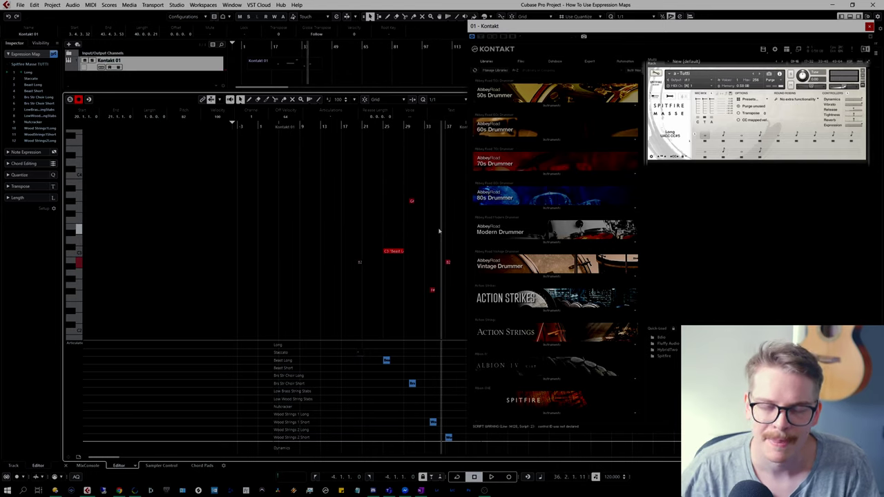